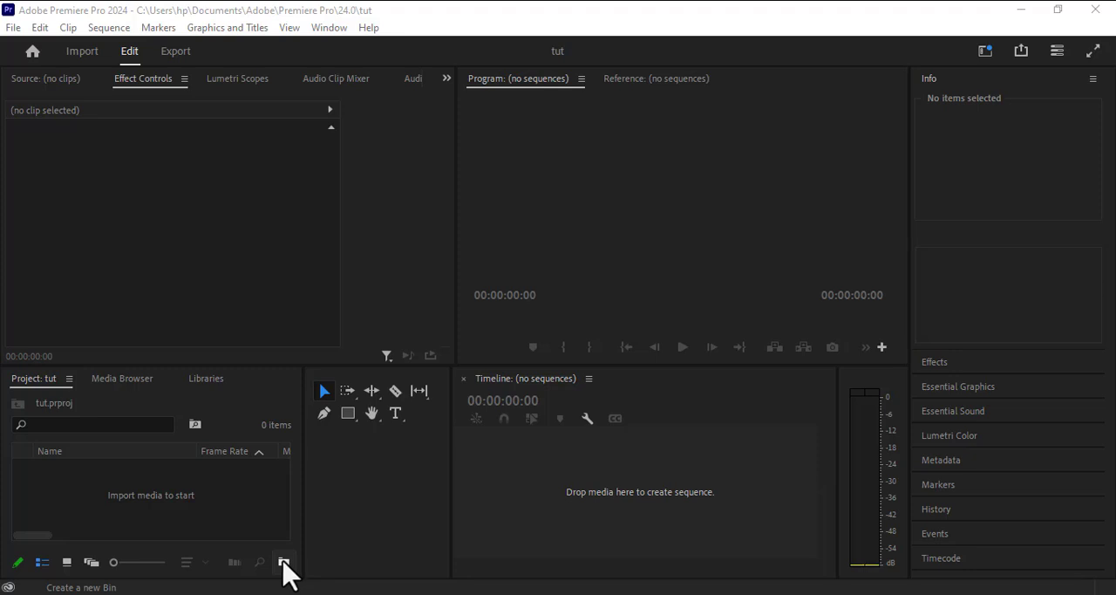
Create a bin named vids in the project and a bin named music nested inside it.
click(284, 563)
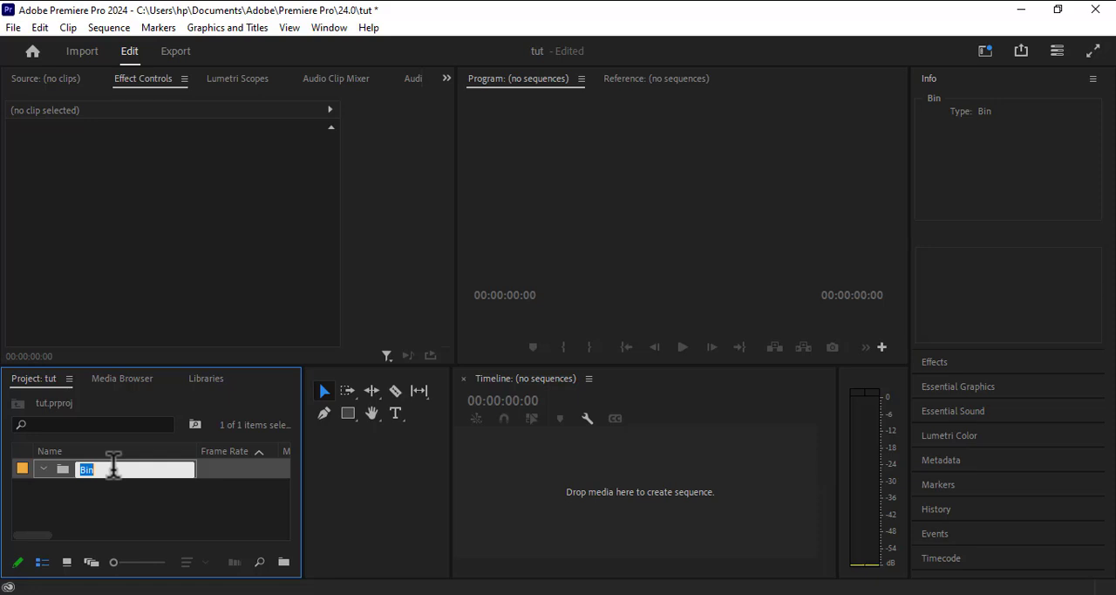
text(vids)
click(283, 564)
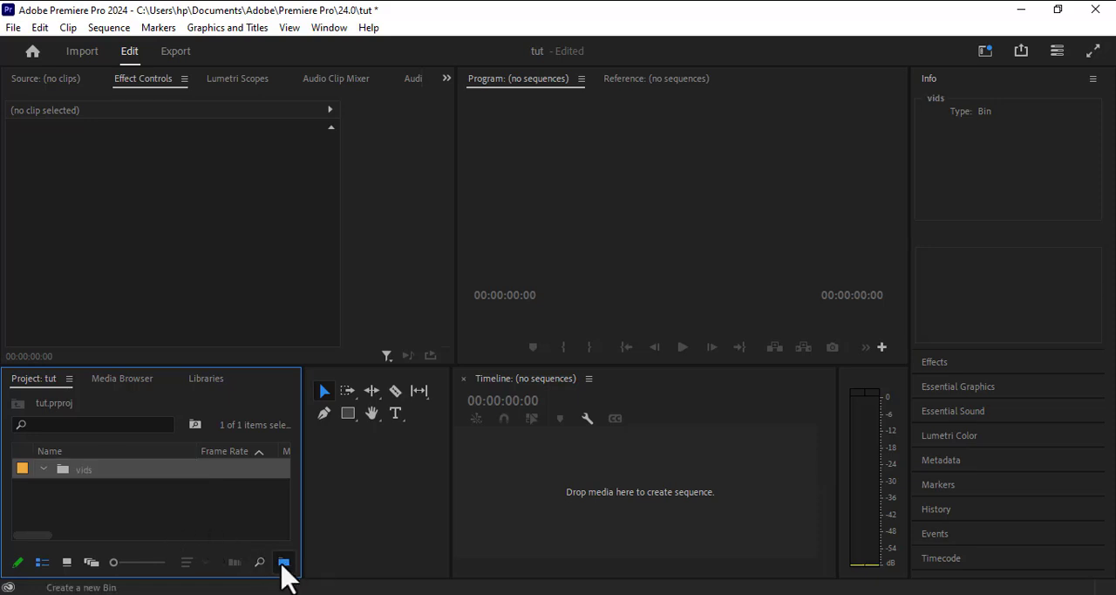
text(music)
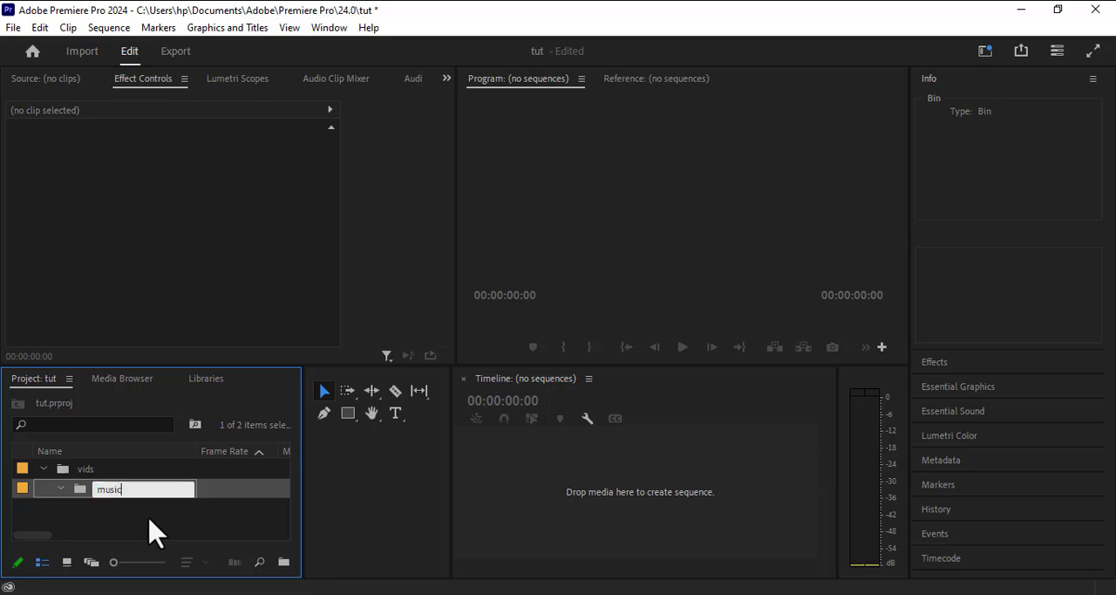
click(284, 562)
Add another bin with its default name inside the music bin and collapse the vids bin.
click(283, 562)
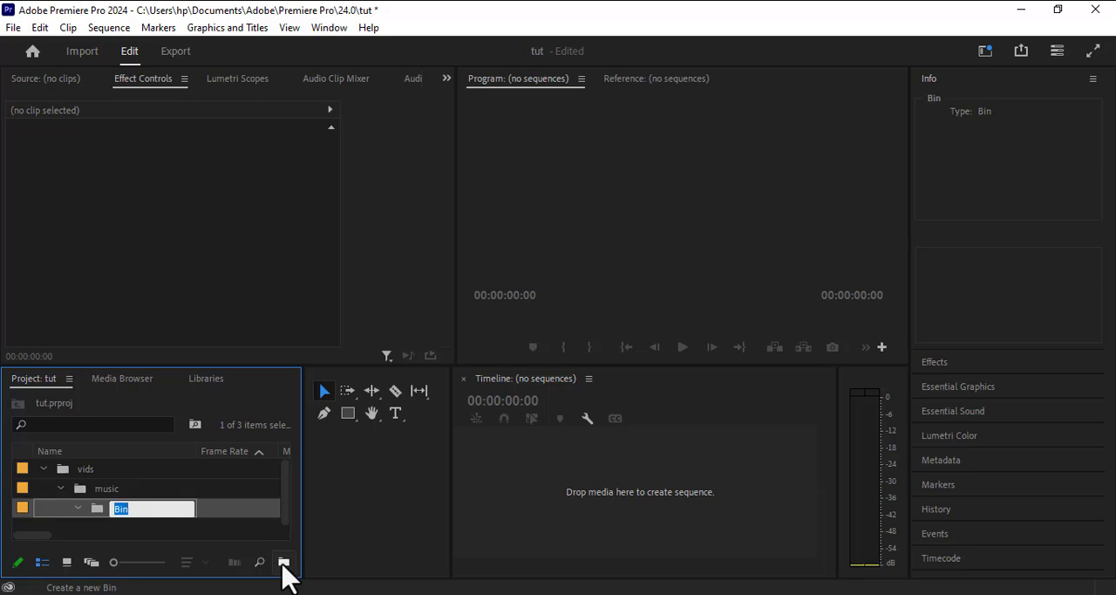
click(44, 468)
click(44, 468)
click(43, 468)
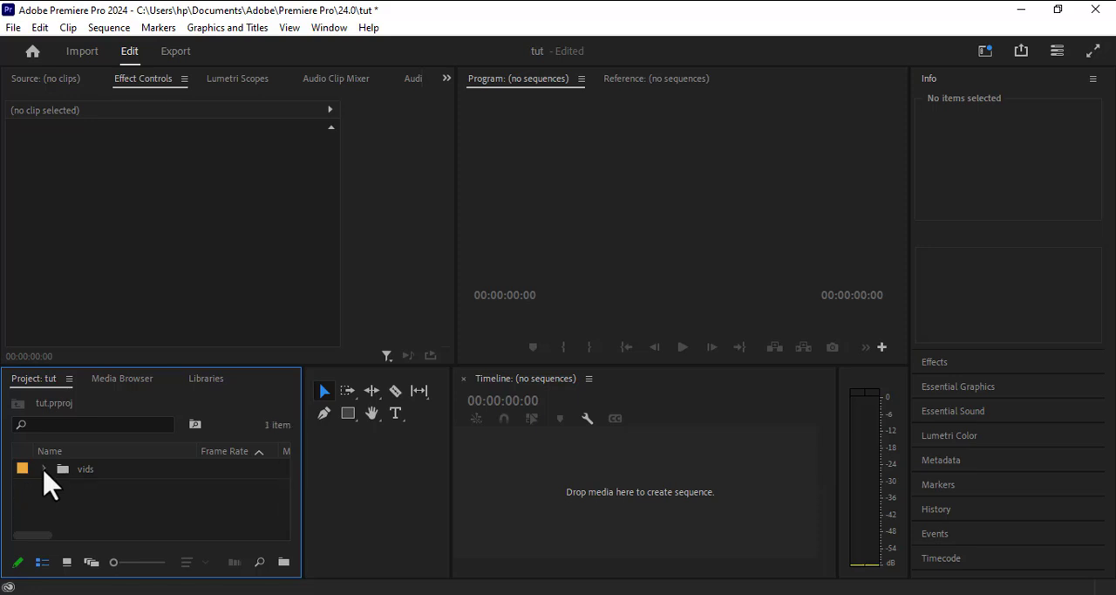
click(44, 468)
click(43, 468)
Rename the top-level vids bin as prject.
click(90, 473)
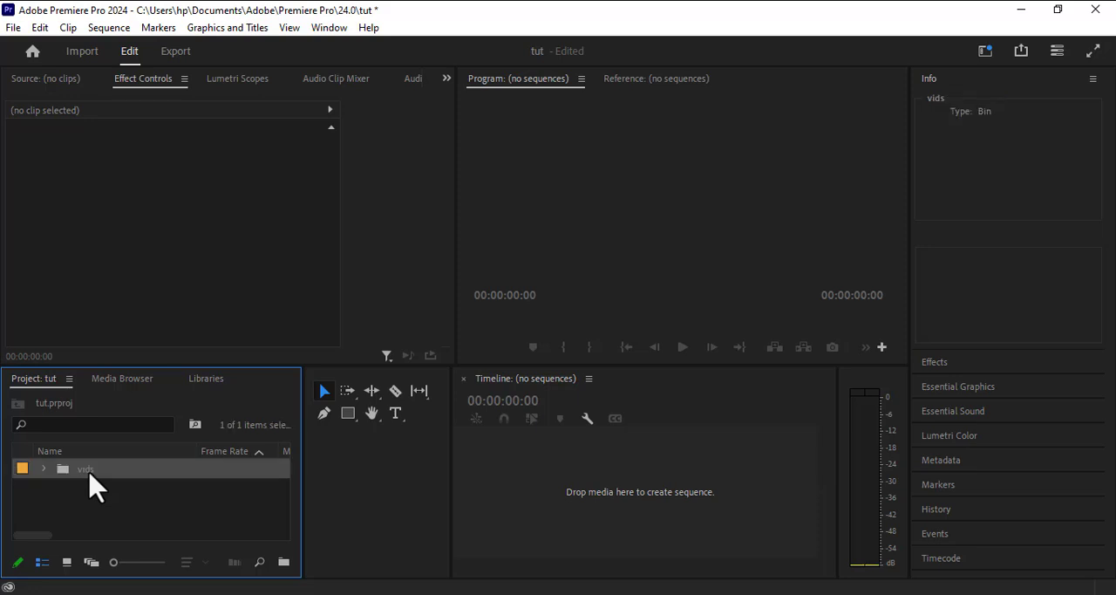
click(90, 474)
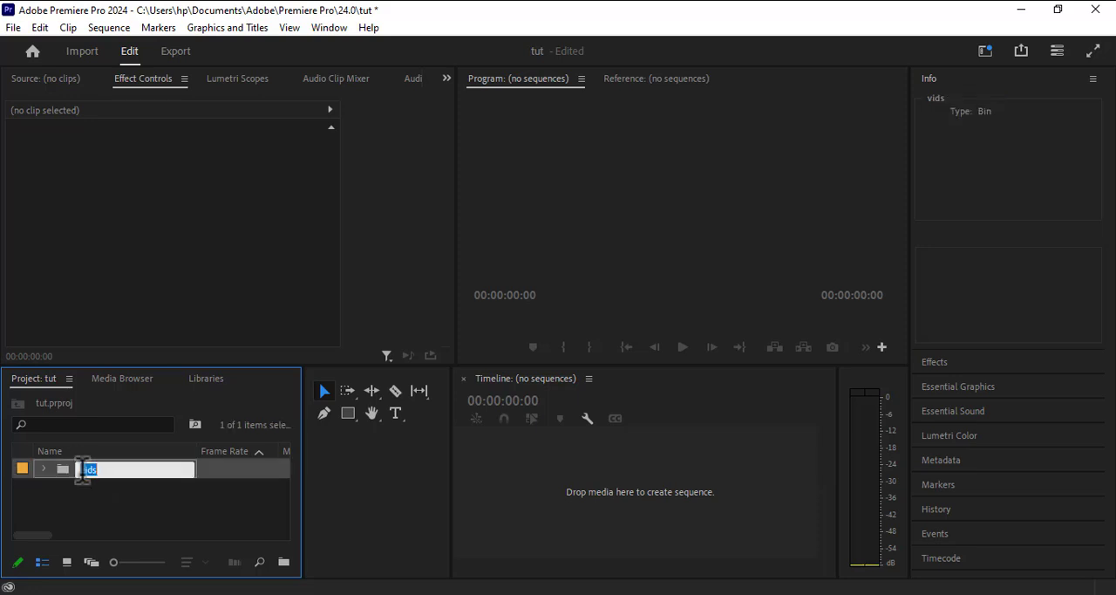
key(BackSpace)
text(prject)
click(79, 511)
Expand the prject bin and delete the unnamed Bin nested inside the music bin.
click(44, 469)
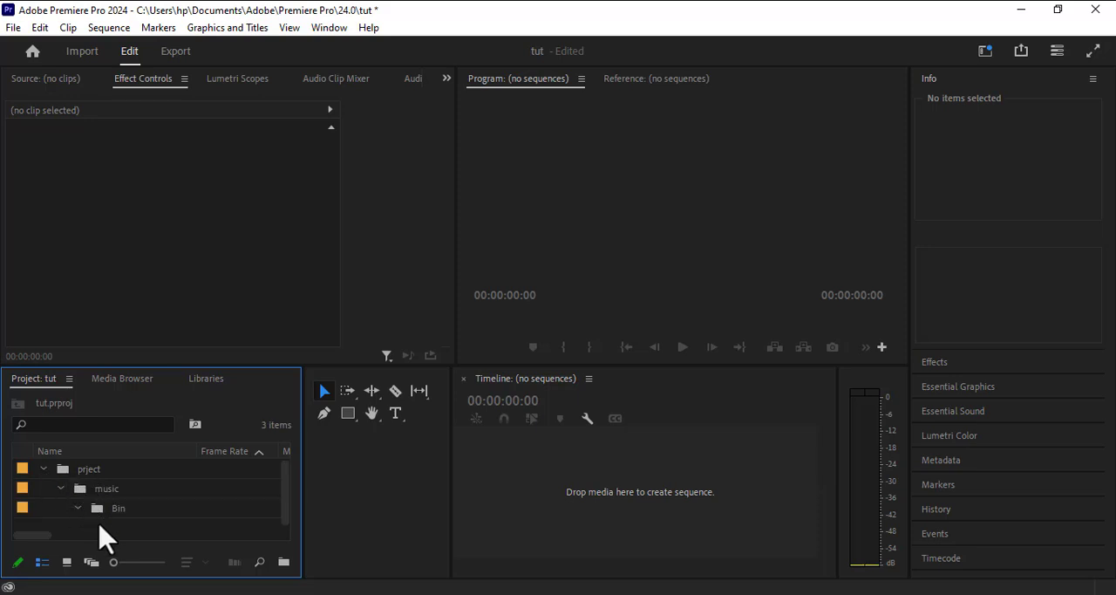
click(62, 488)
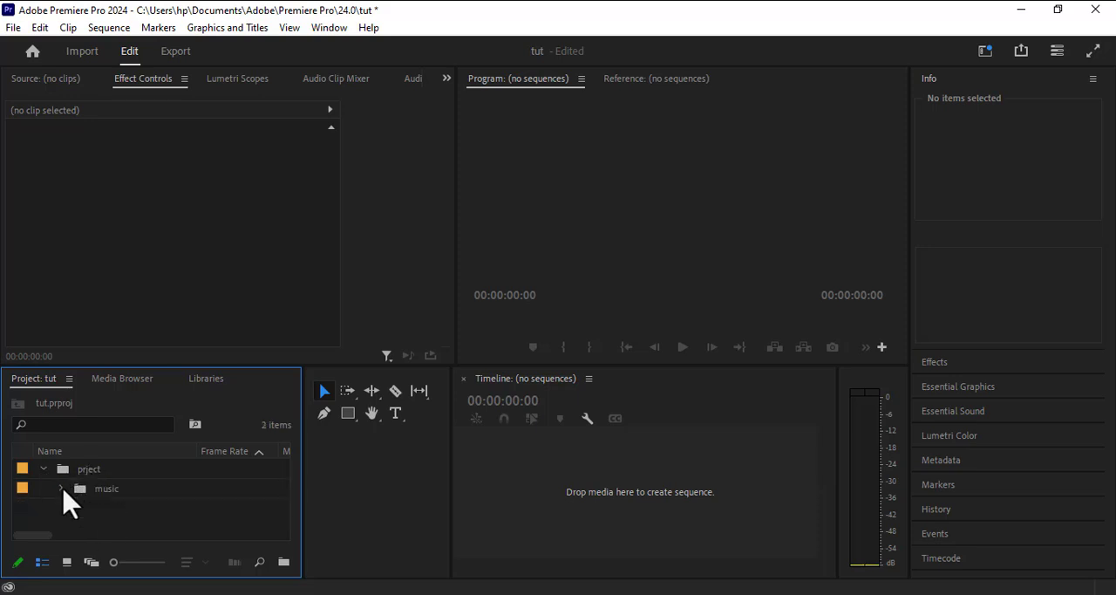
click(59, 489)
click(103, 514)
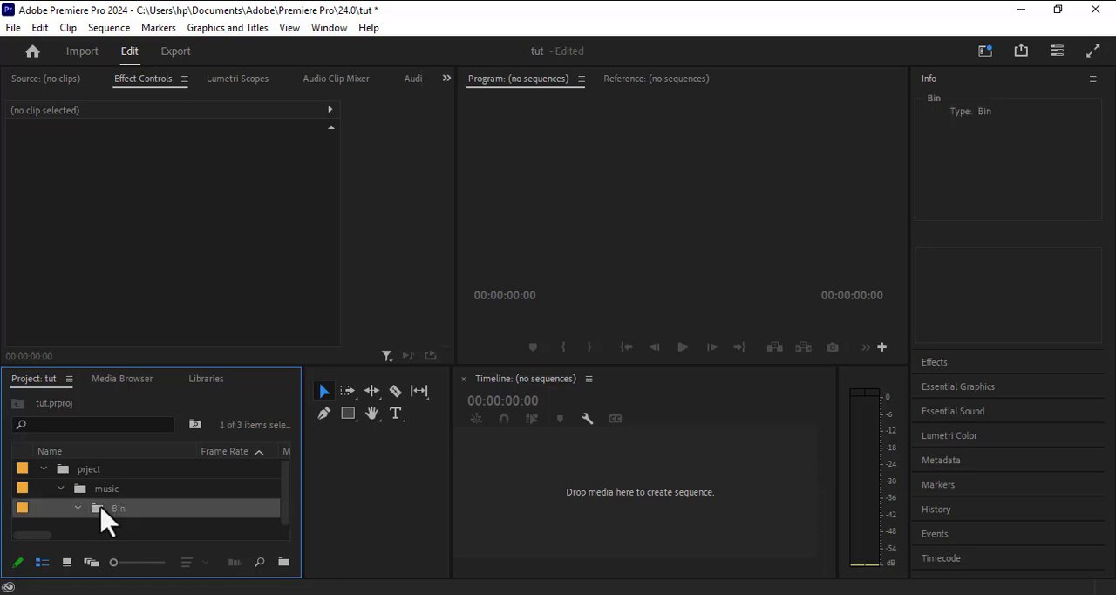
key(Delete)
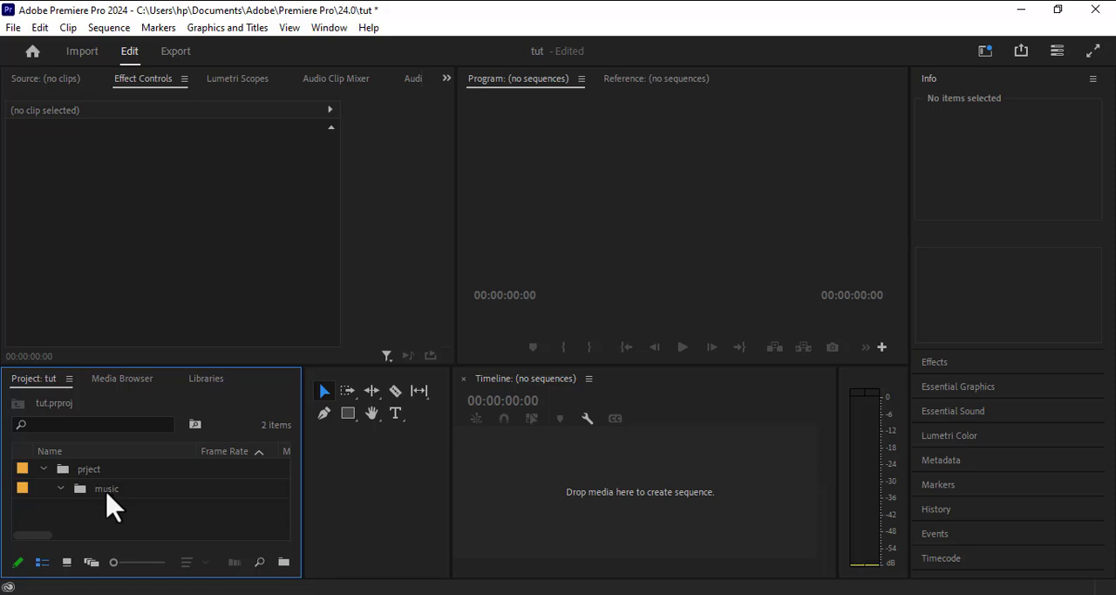
Create a bin named vids inside the prject bin.
click(90, 472)
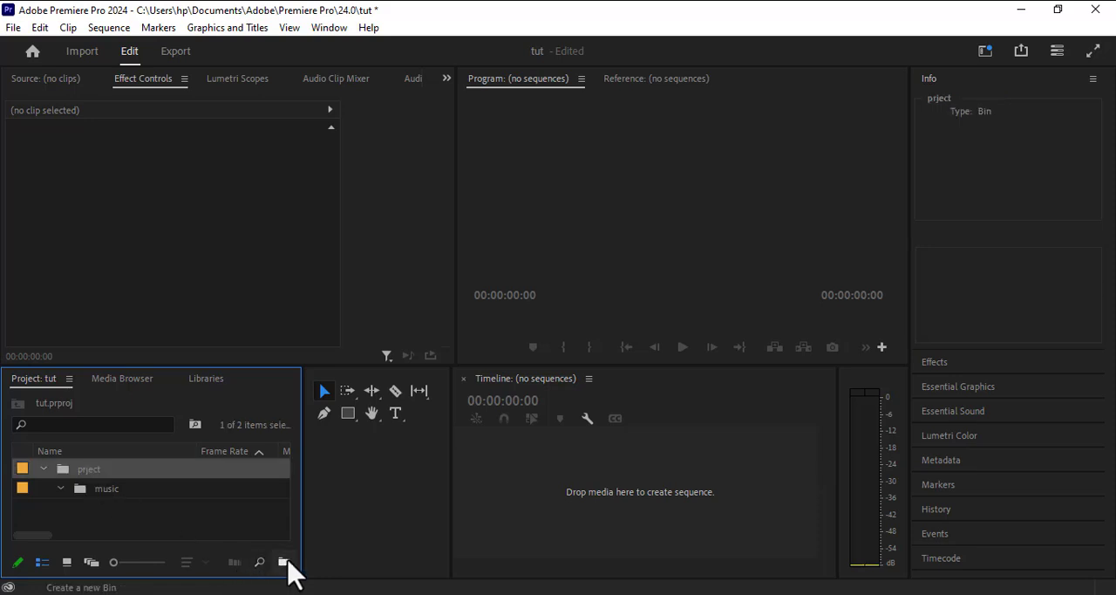
click(283, 561)
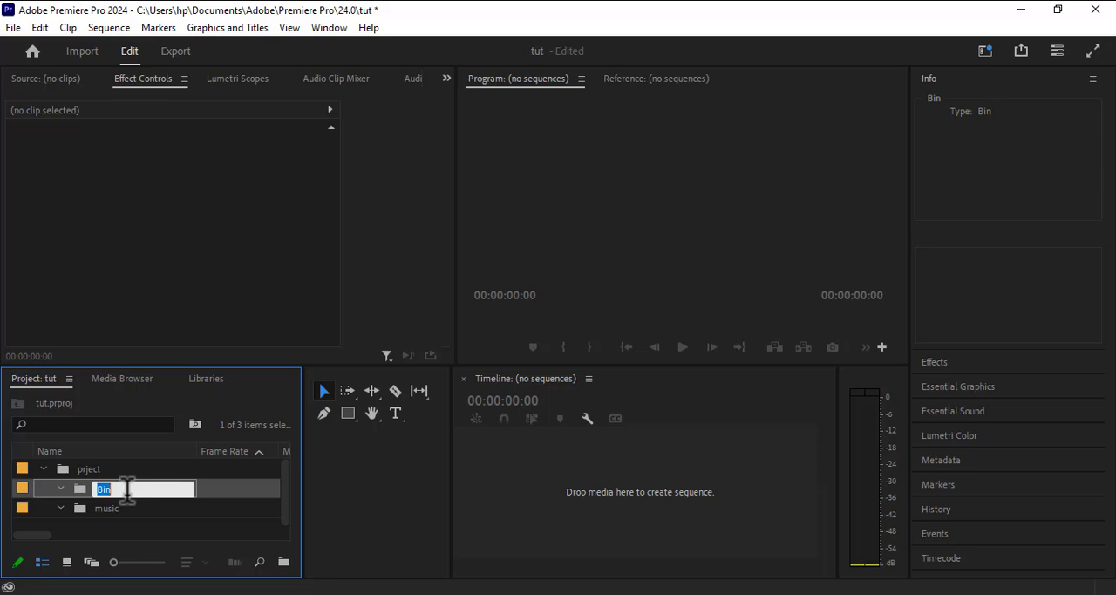
text(vids)
Create a bin named graphics directly inside the prject bin.
click(88, 469)
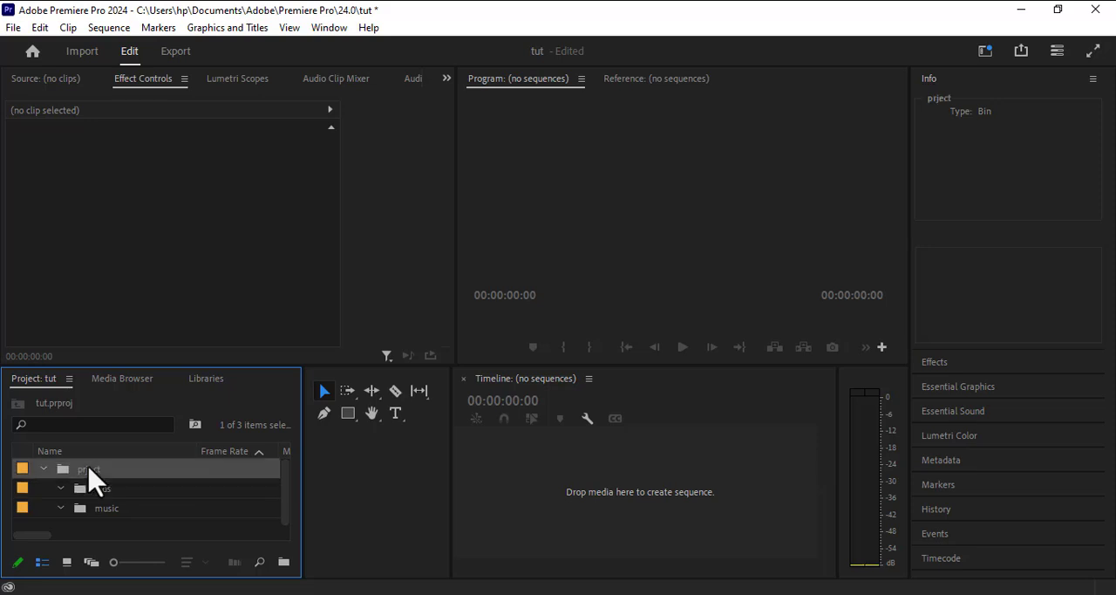
click(283, 562)
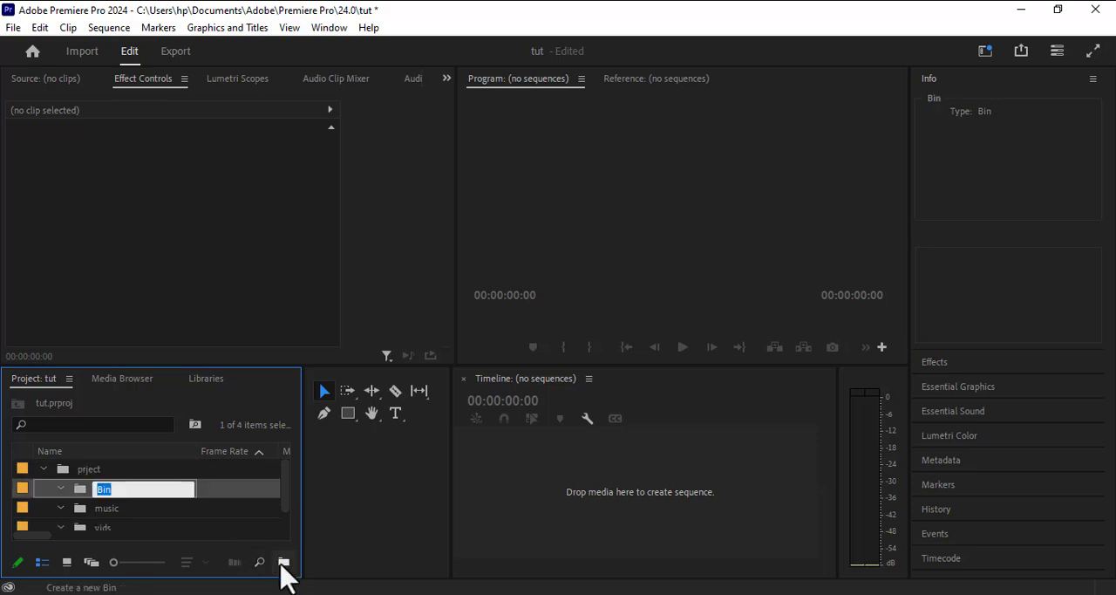
text(graphics)
Create a bin named sequence directly inside the prject bin.
click(105, 471)
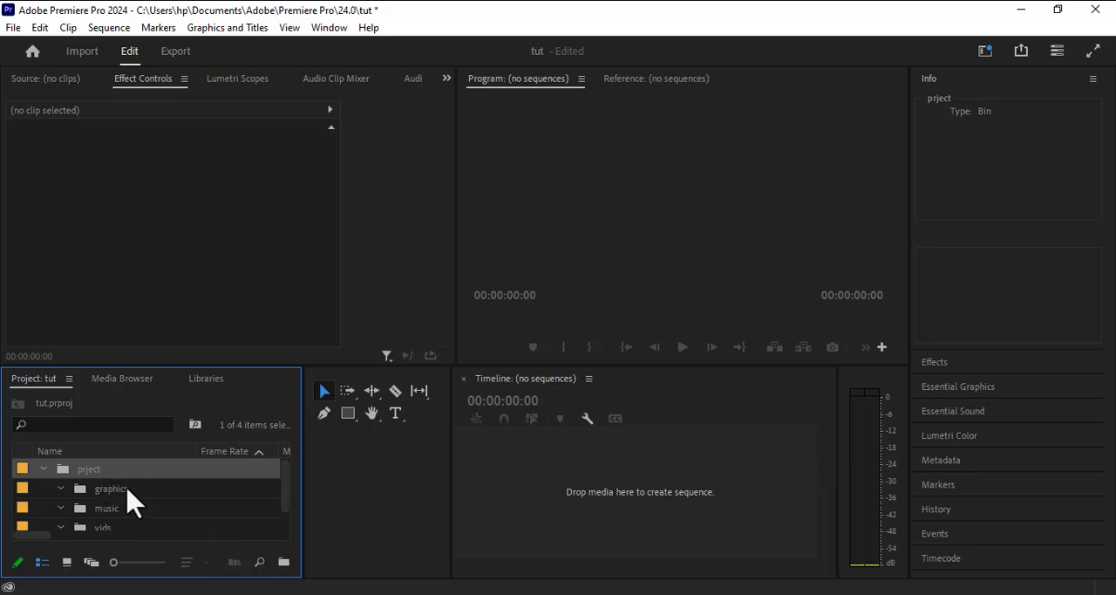
click(283, 560)
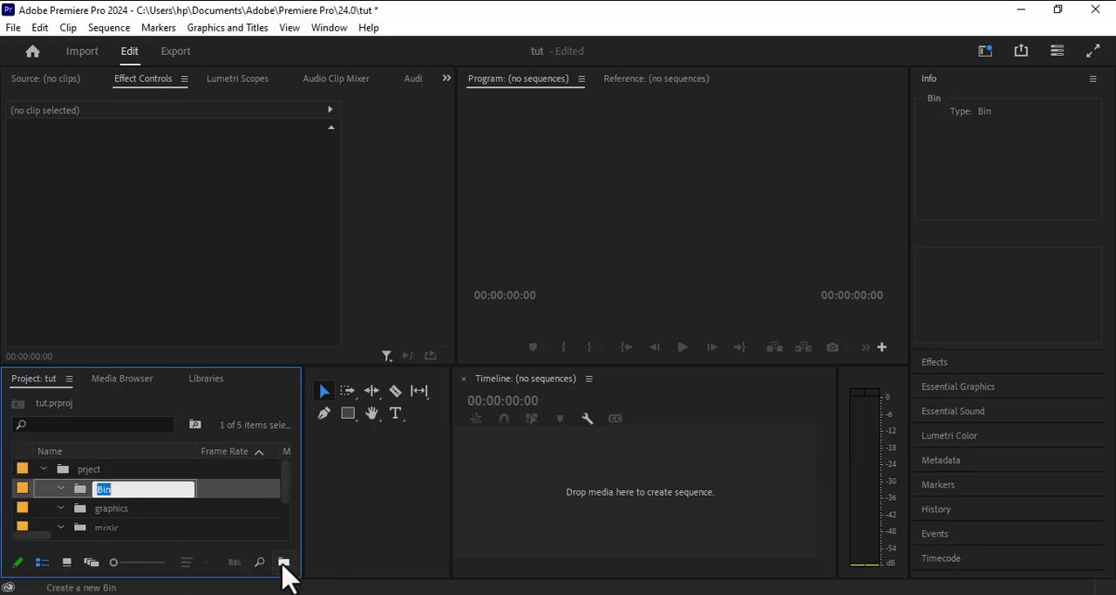
text(sequence)
click(218, 511)
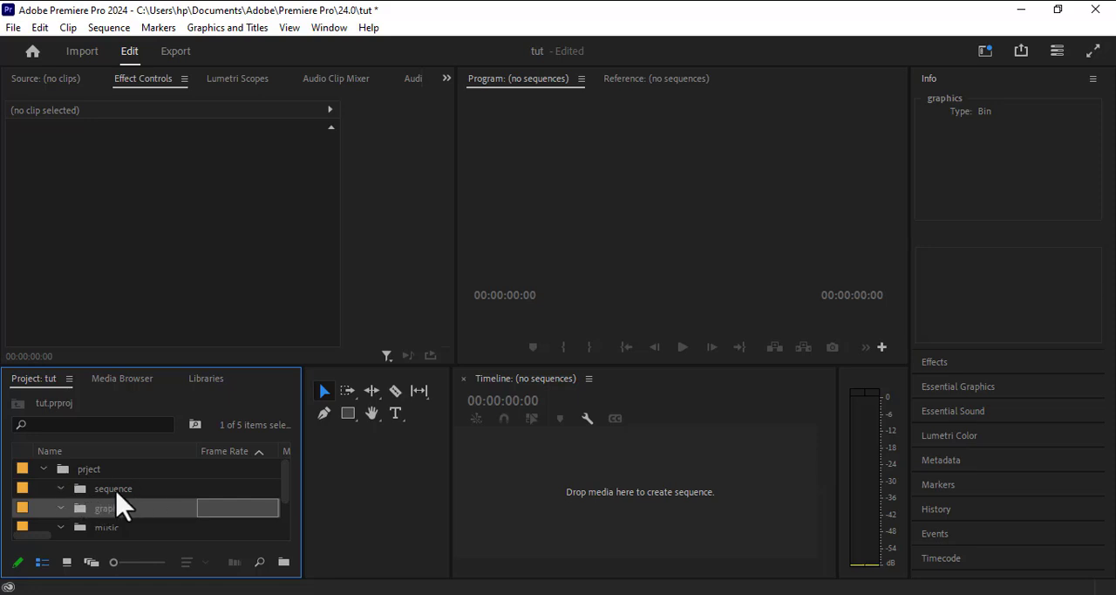
Import all video files from the Videos folder, from A Wedding Filmography(1) through YOLO CAST, into the vids bin.
scroll(110, 526, down, 2)
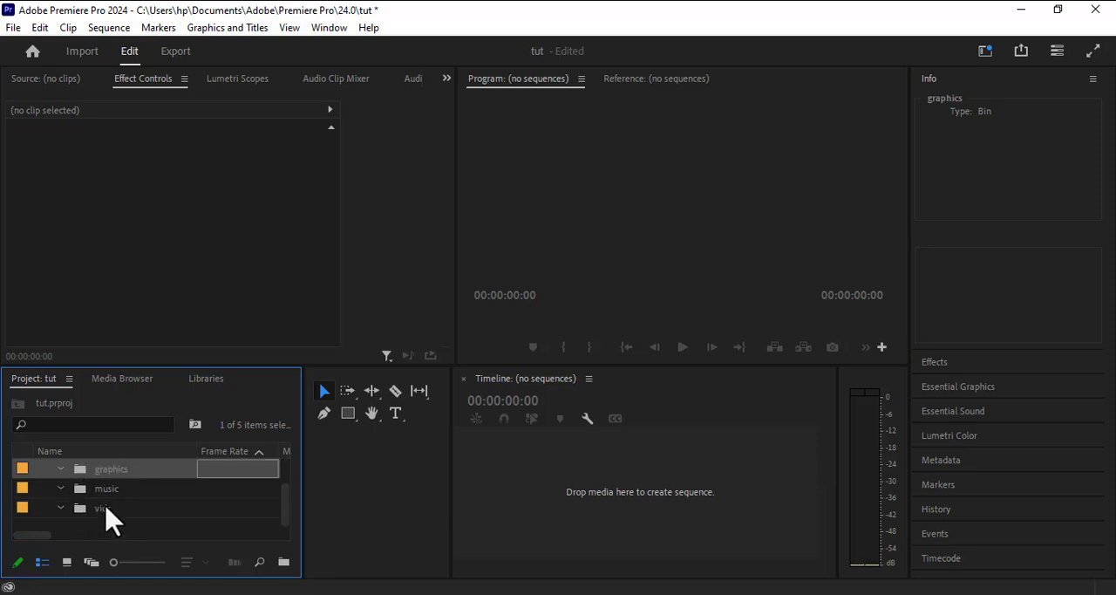
double_click(106, 508)
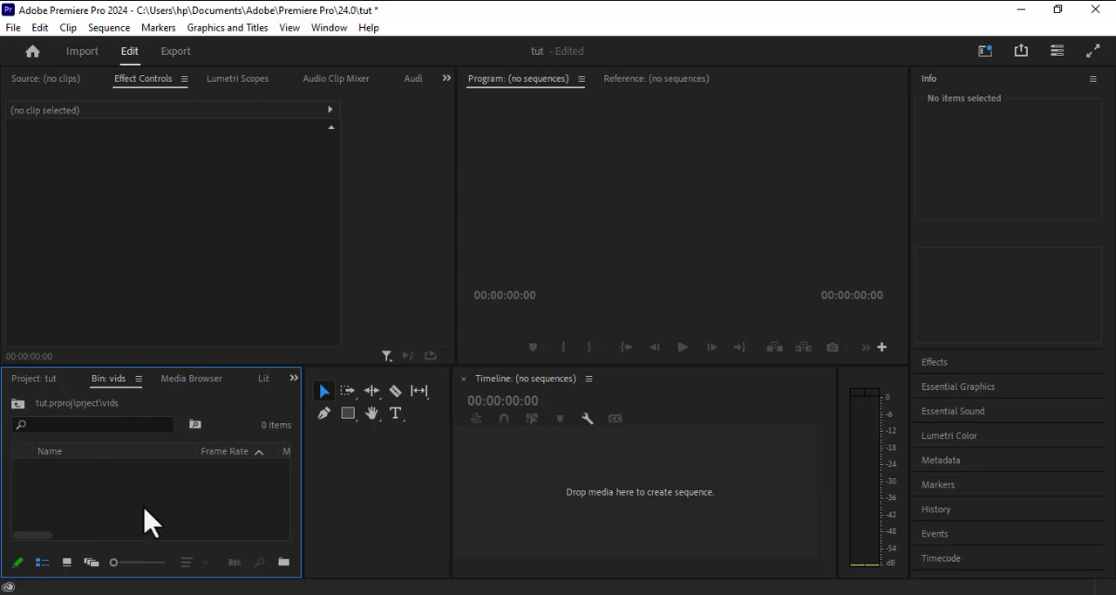
double_click(145, 522)
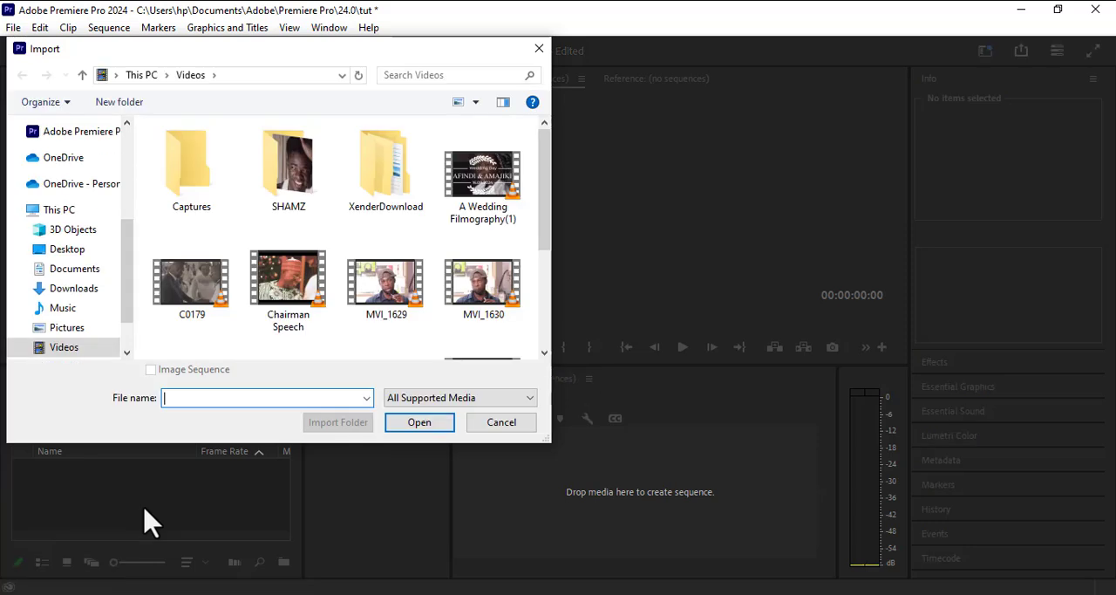
click(507, 206)
scroll(507, 205, down, 2)
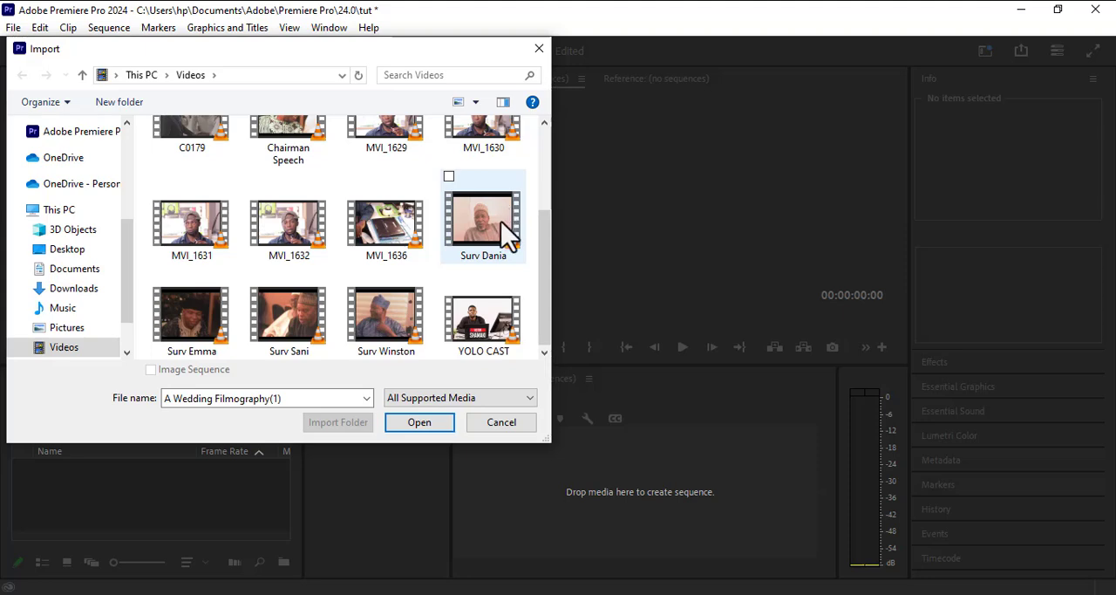
shift+click(504, 318)
click(420, 424)
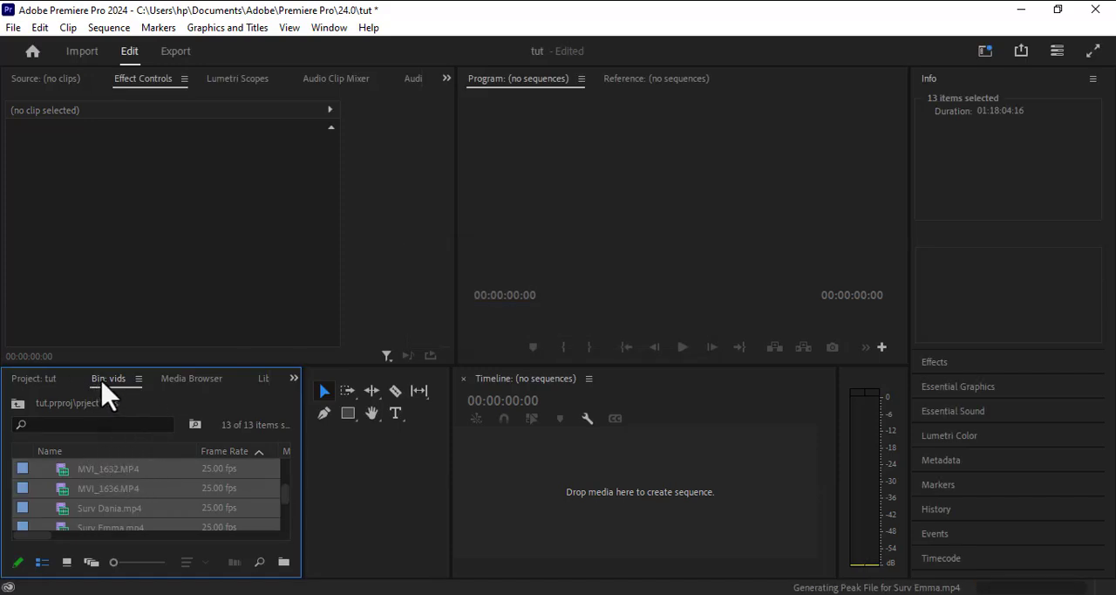
Maximize the vids bin panel to review the imported clips, and collapse the vids bin in the project's bin list.
double_click(98, 384)
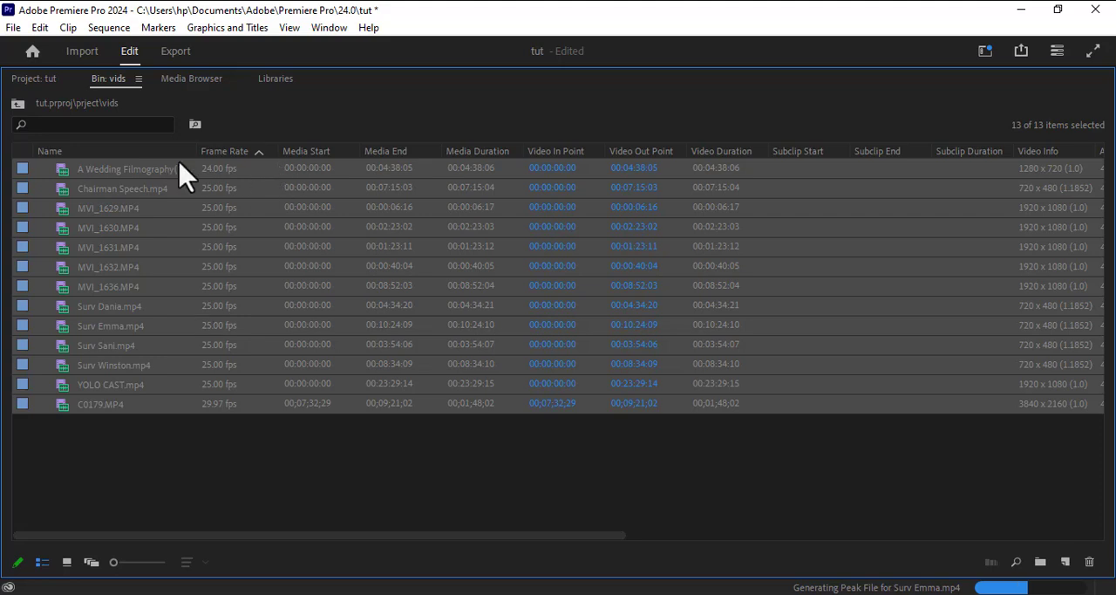
click(138, 79)
click(121, 91)
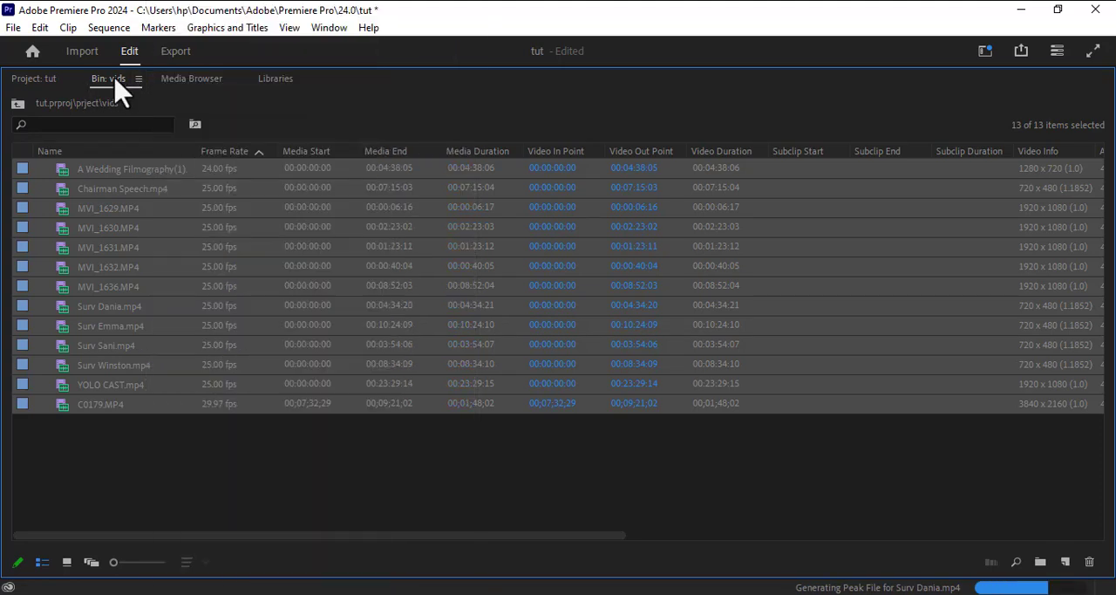
click(45, 77)
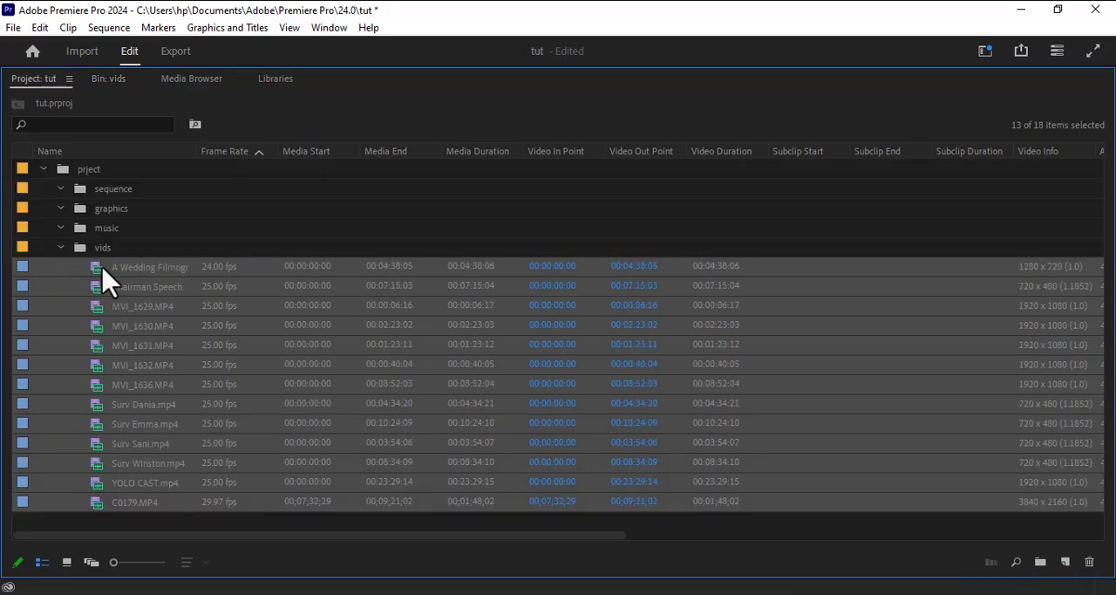
click(60, 248)
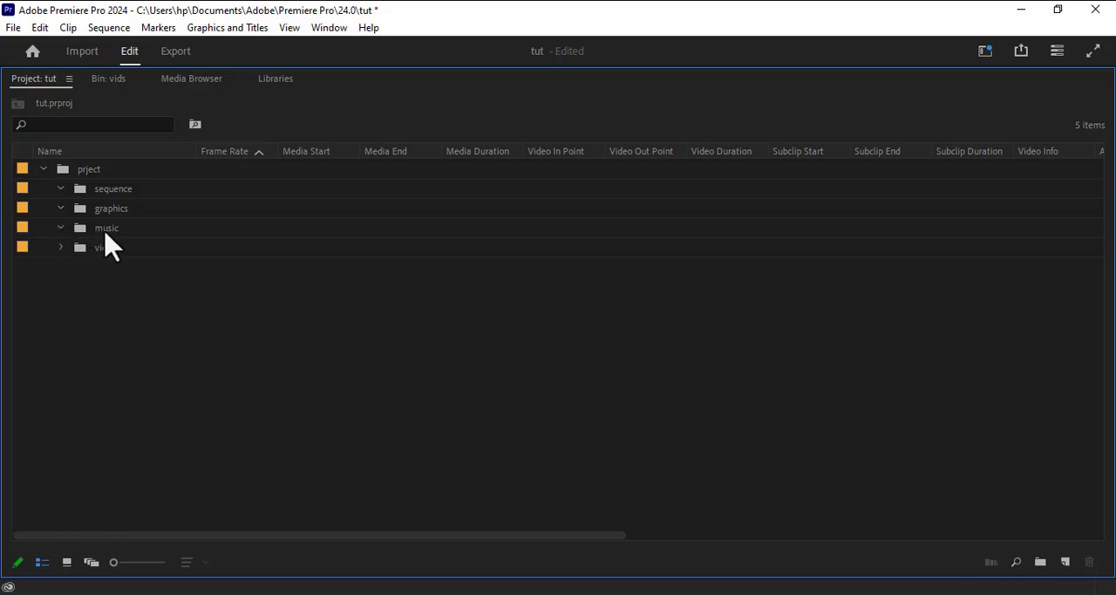
Import all audio files from the Music folder in Downloads into the music bin and restore the panel to its normal size.
double_click(104, 231)
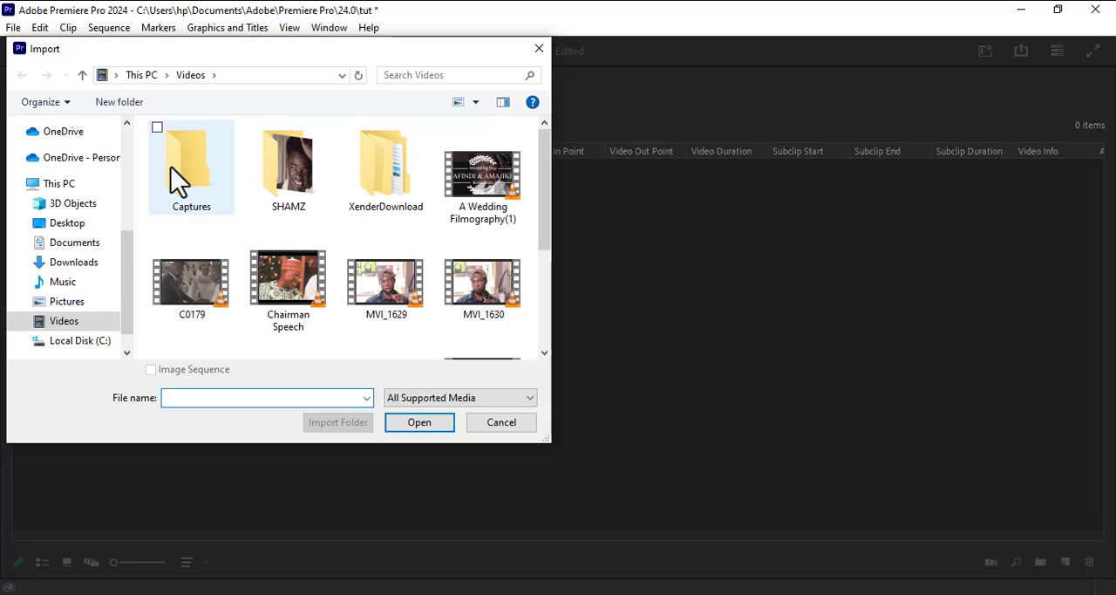
click(77, 261)
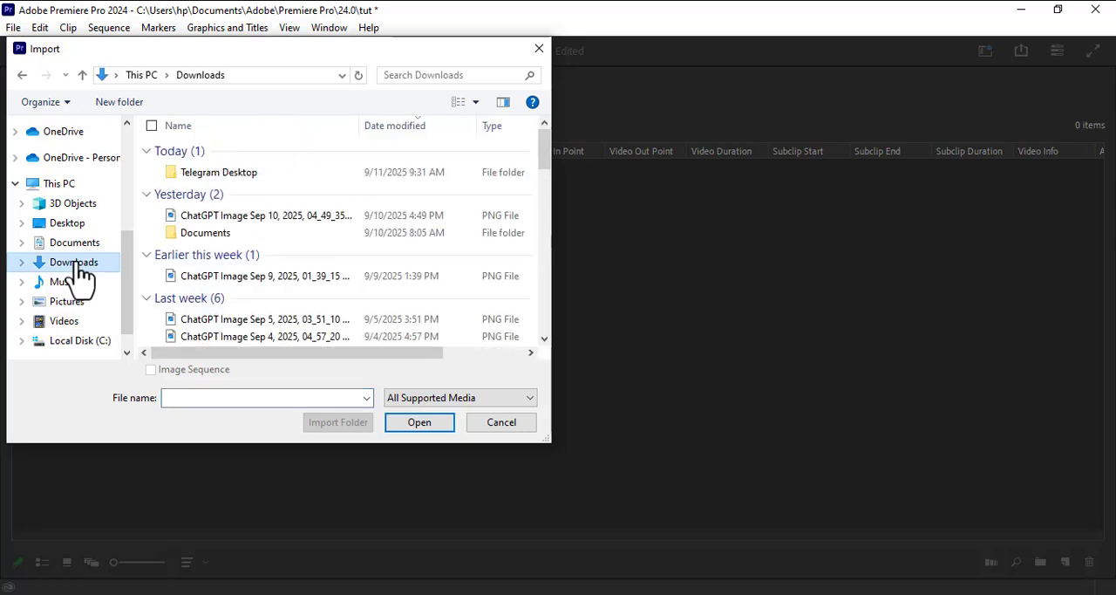
click(219, 174)
scroll(213, 170, down, 6)
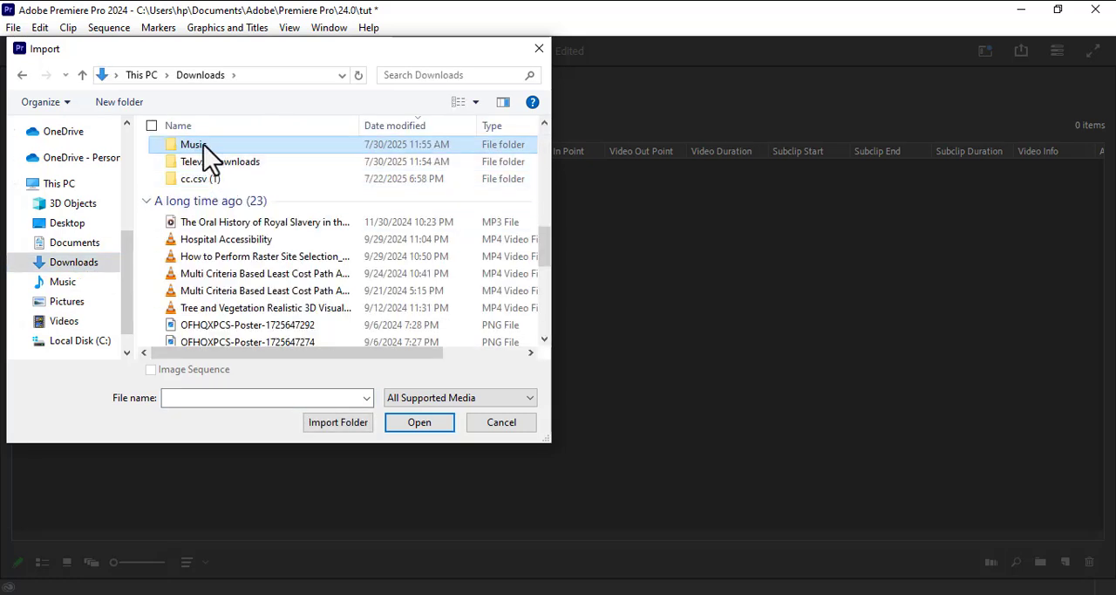
double_click(204, 145)
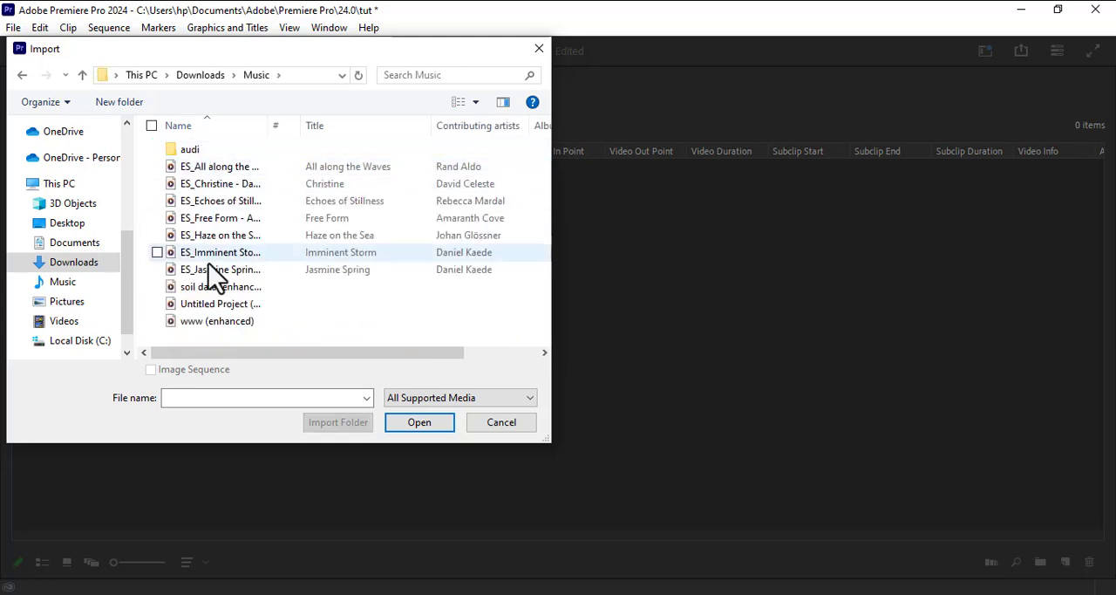
click(226, 327)
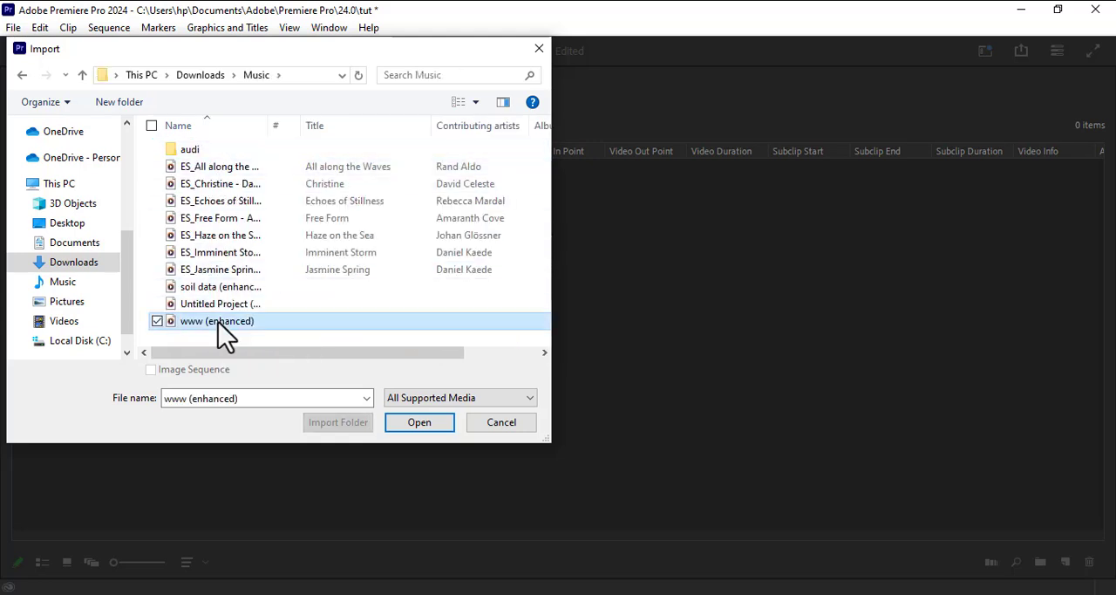
shift+click(216, 166)
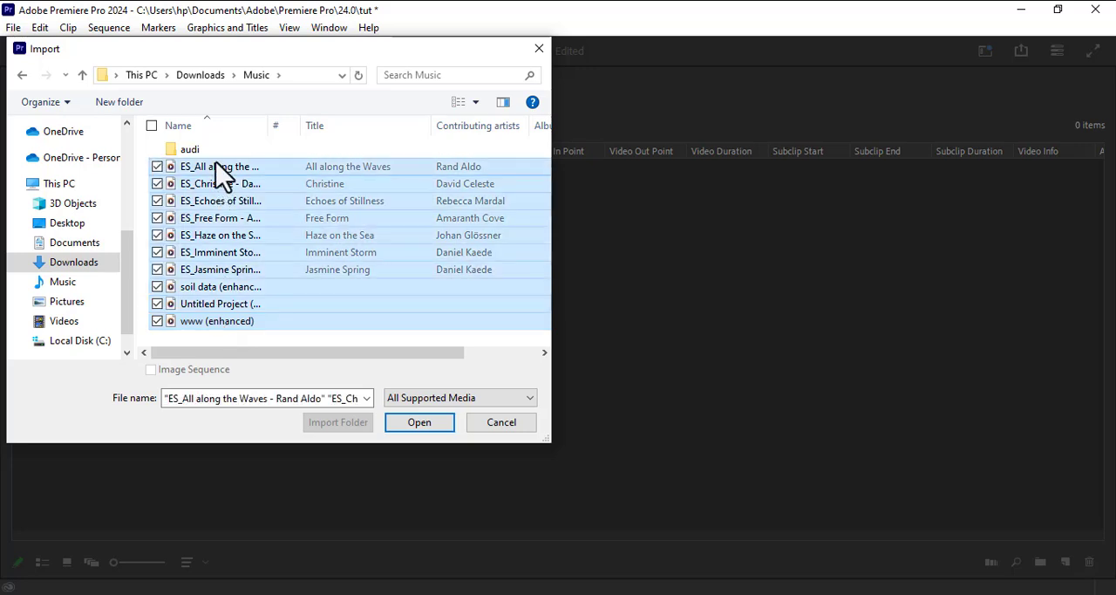
click(425, 428)
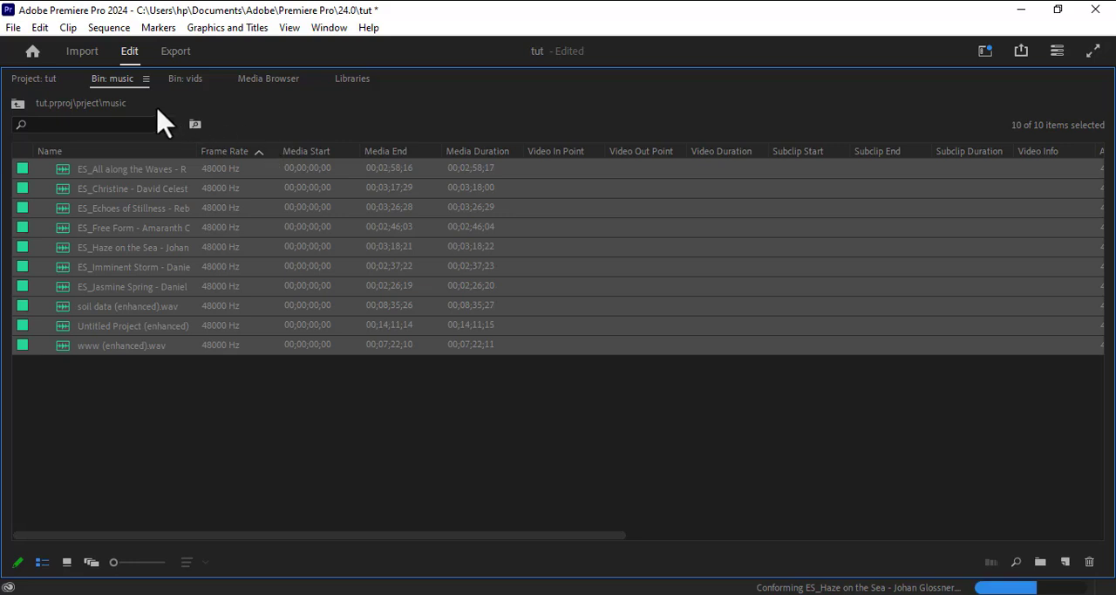
double_click(105, 82)
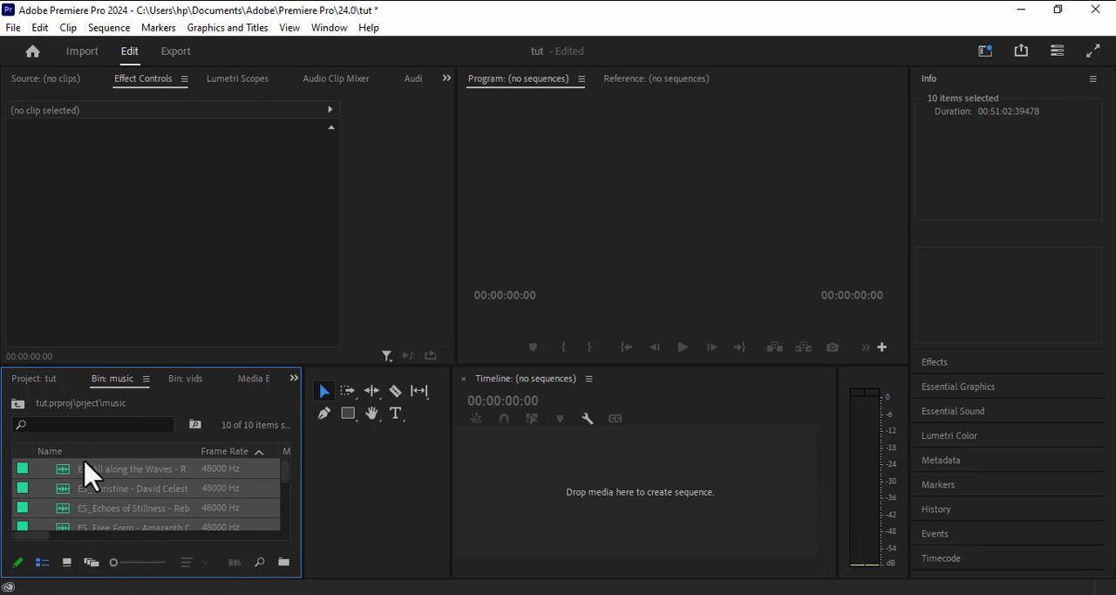
Return to the top-level bin list of project tut and collapse the music bin.
click(48, 381)
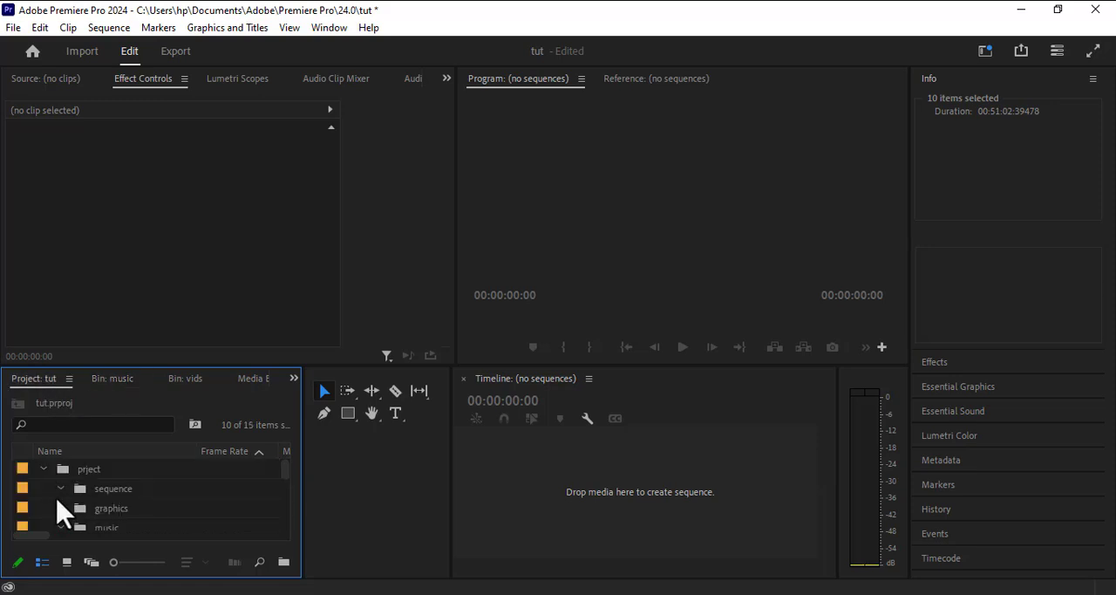
click(65, 540)
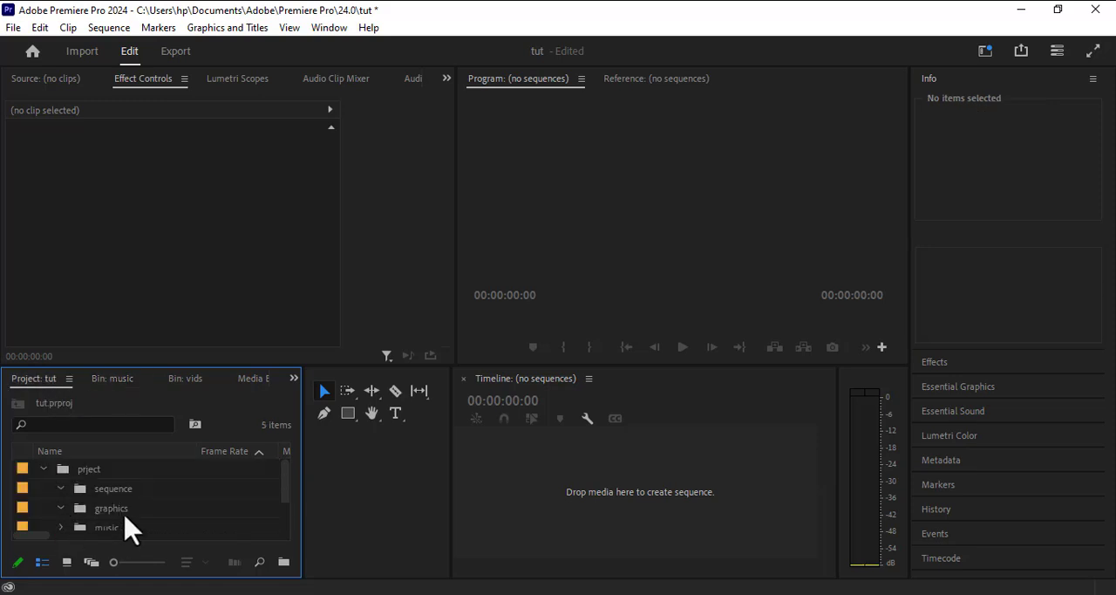
scroll(127, 527, down, 2)
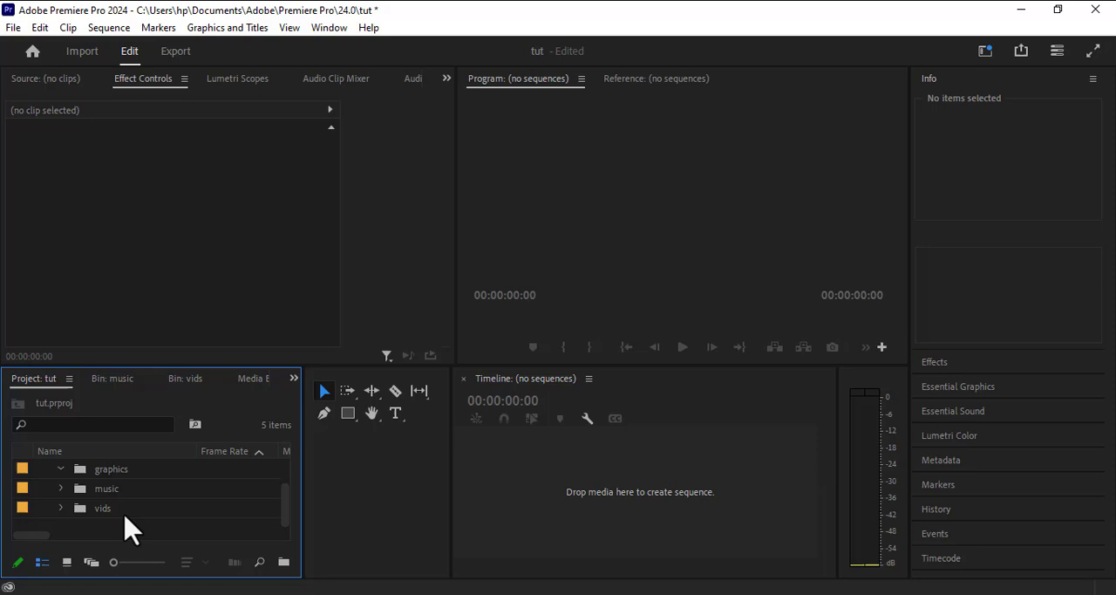
Expand and collapse the music, vids and sequence bins in the project's bin list to check their contents.
click(60, 488)
click(60, 488)
click(61, 507)
click(60, 507)
scroll(110, 507, up, 2)
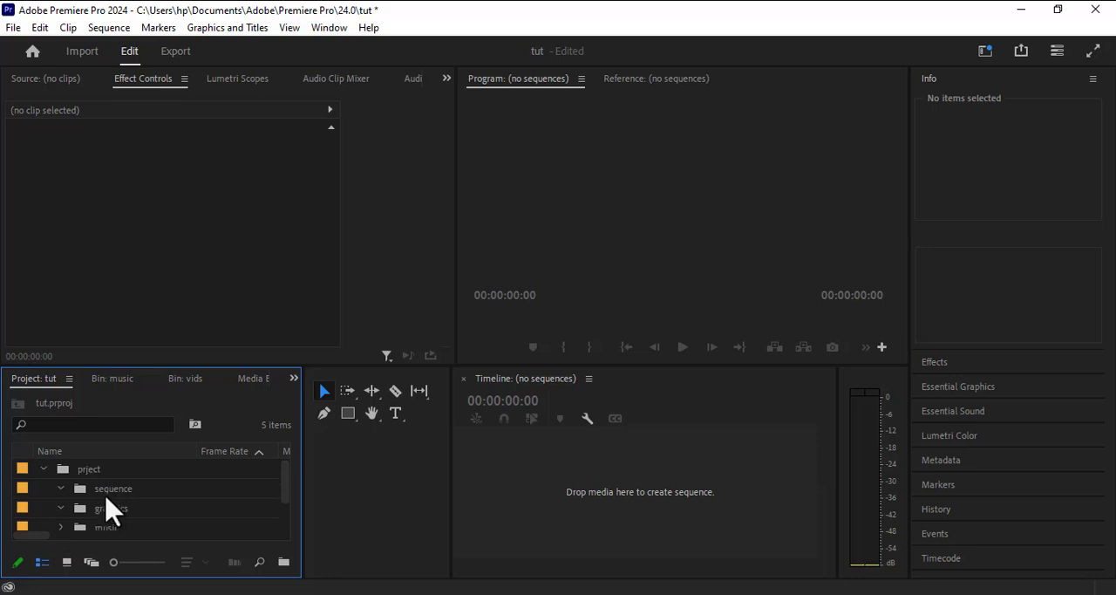
click(61, 489)
scroll(56, 499, down, 2)
Expand the vids bin in the project's bin list and review the clips it contains.
click(60, 508)
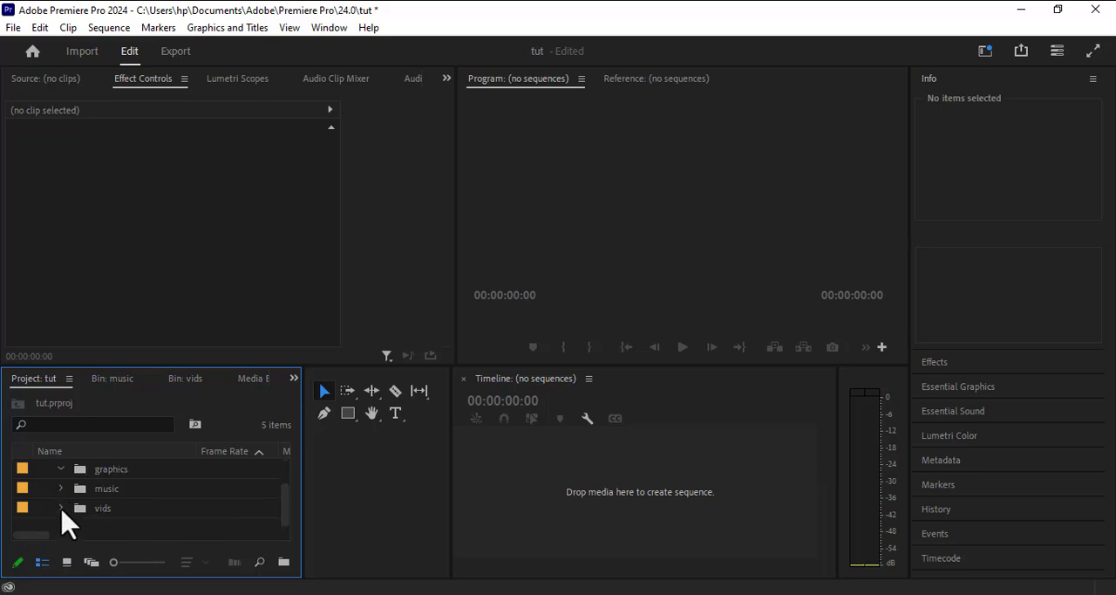
scroll(66, 521, down, 5)
scroll(65, 521, up, 5)
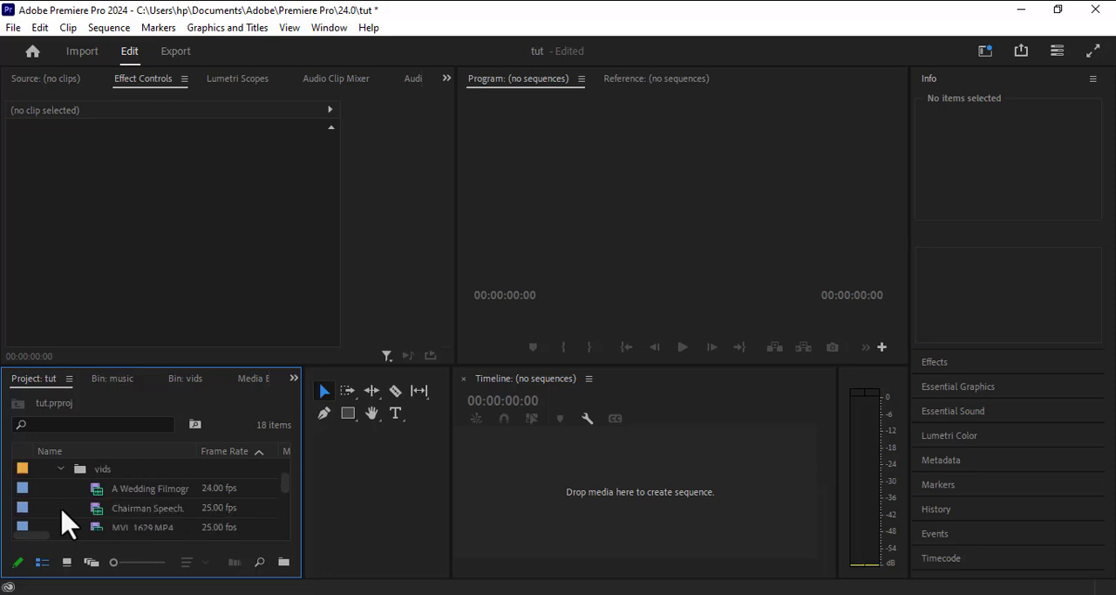
scroll(66, 522, down, 5)
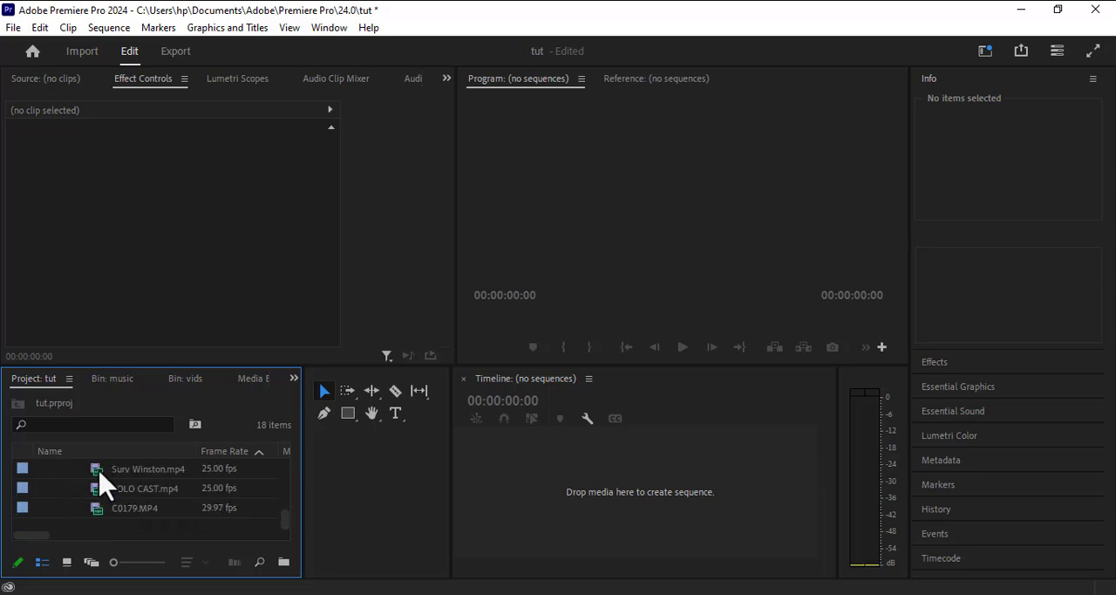
scroll(105, 479, up, 5)
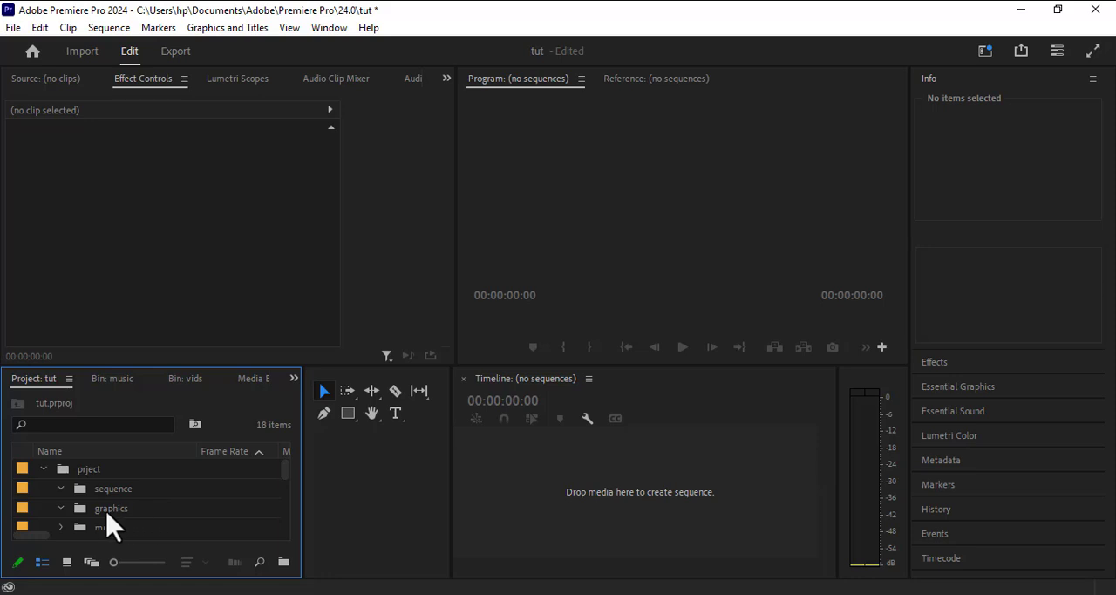
Move the C0179.MP4 clip out of the vids bin to the project's top level, outside the prject bin.
click(105, 512)
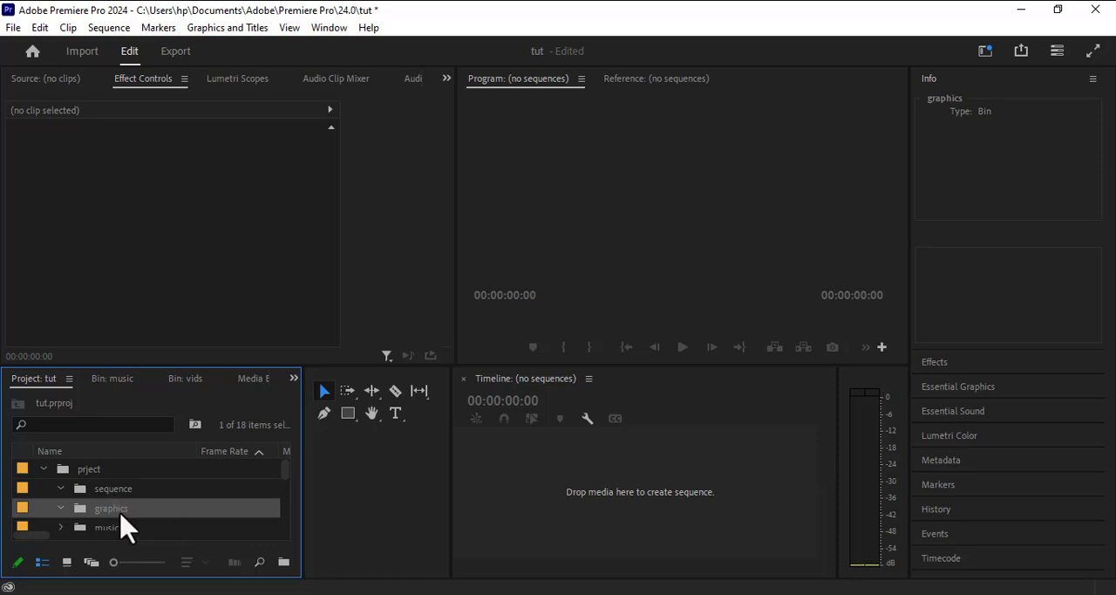
scroll(122, 525, down, 5)
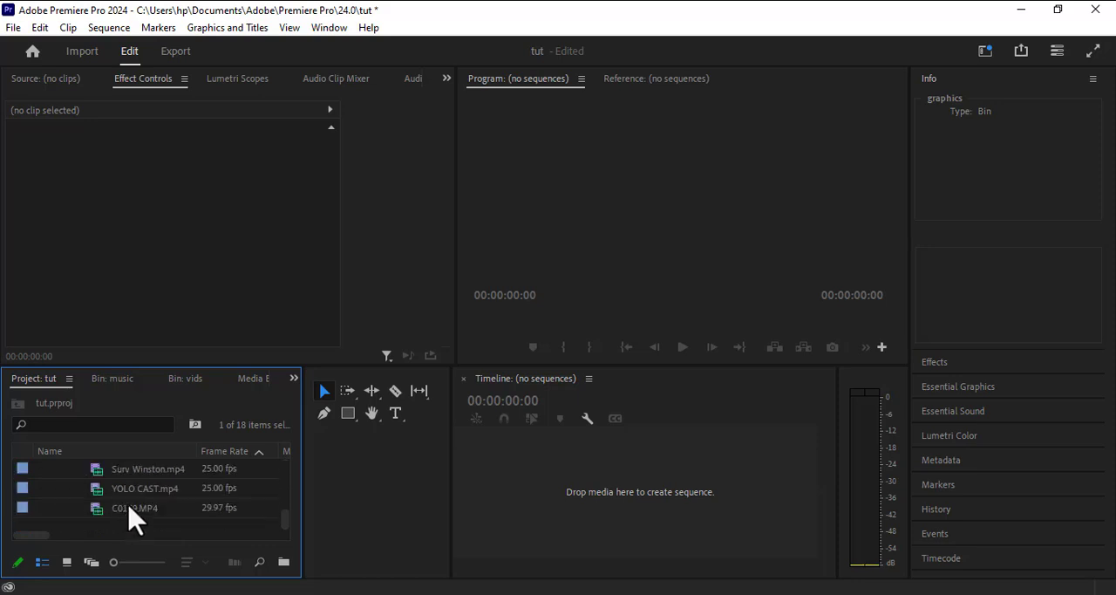
click(130, 513)
scroll(52, 467, up, 5)
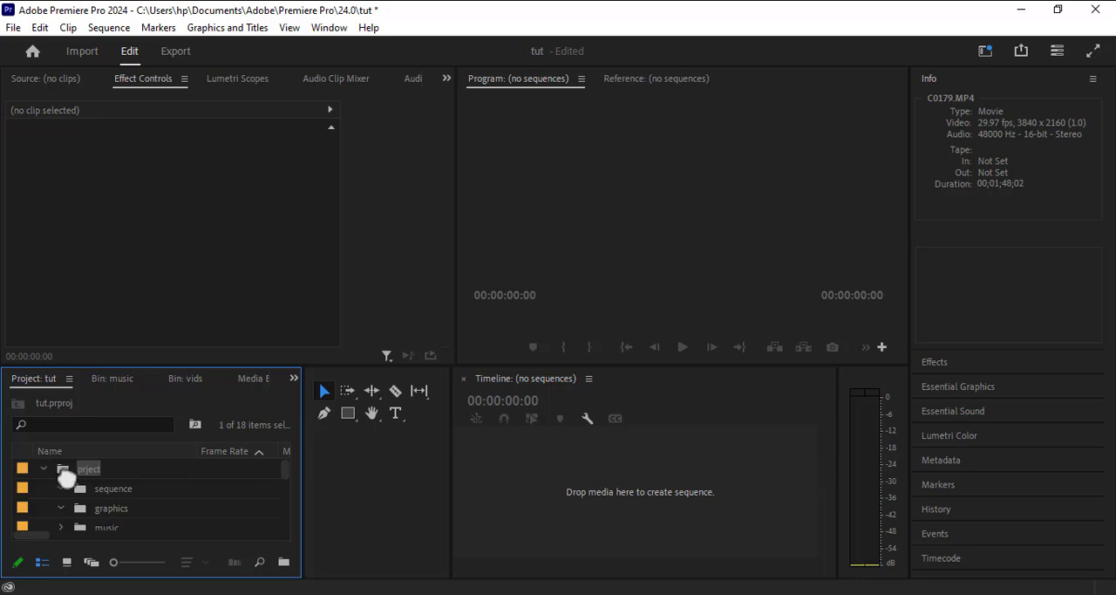
drag(87, 481, 116, 525)
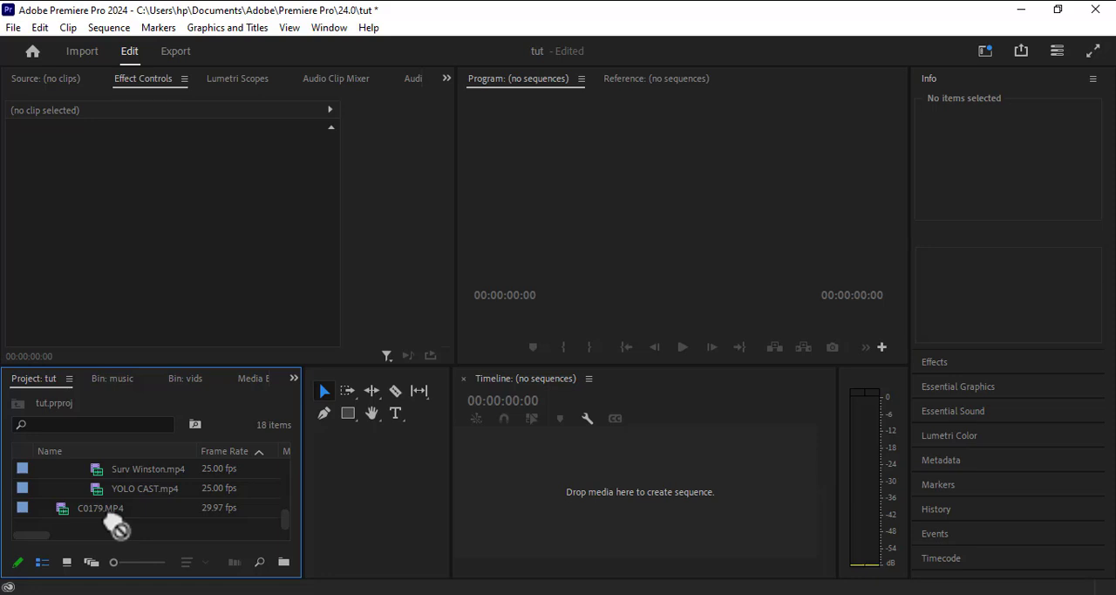
Open the MVI_1632.MP4 clip from the vids bin in the Source Monitor.
scroll(144, 530, up, 5)
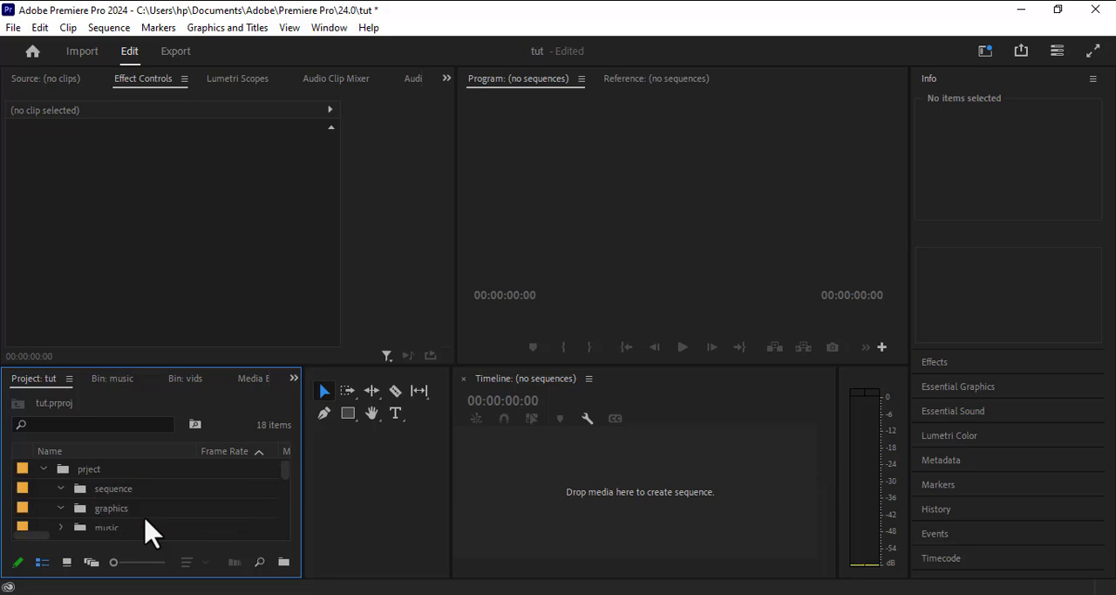
scroll(130, 523, down, 5)
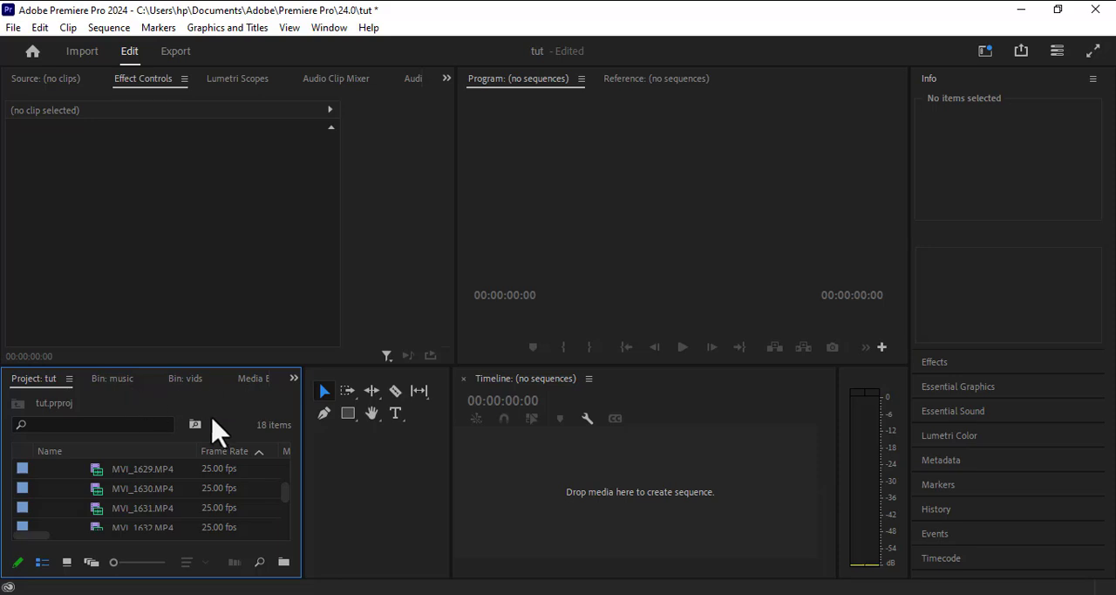
double_click(261, 521)
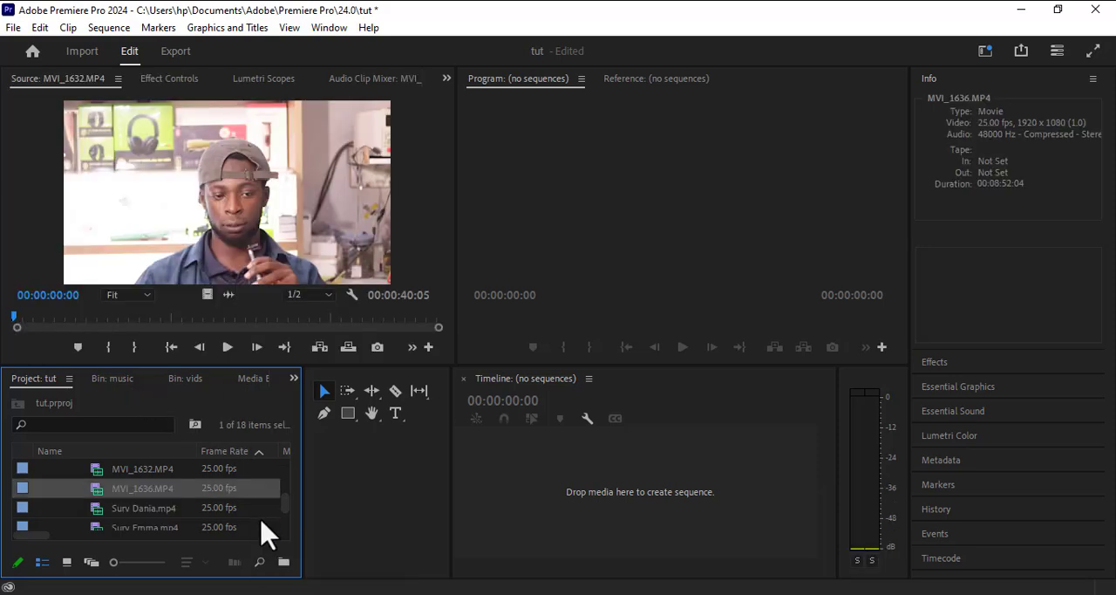